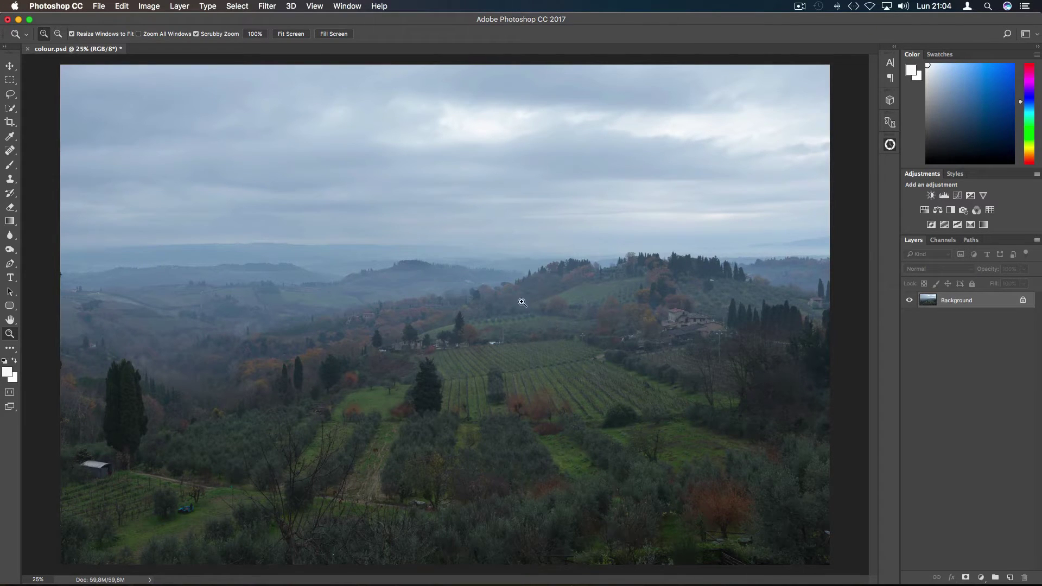
Step: Apply Image > Auto Color to colour.psd, then undo it to restore the original blue tint
click(154, 6)
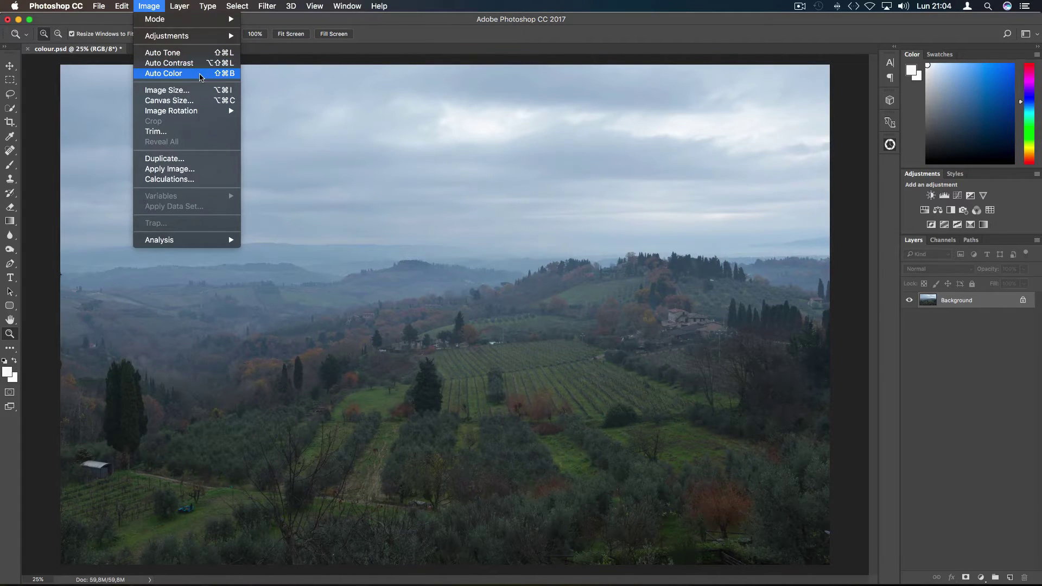
click(201, 74)
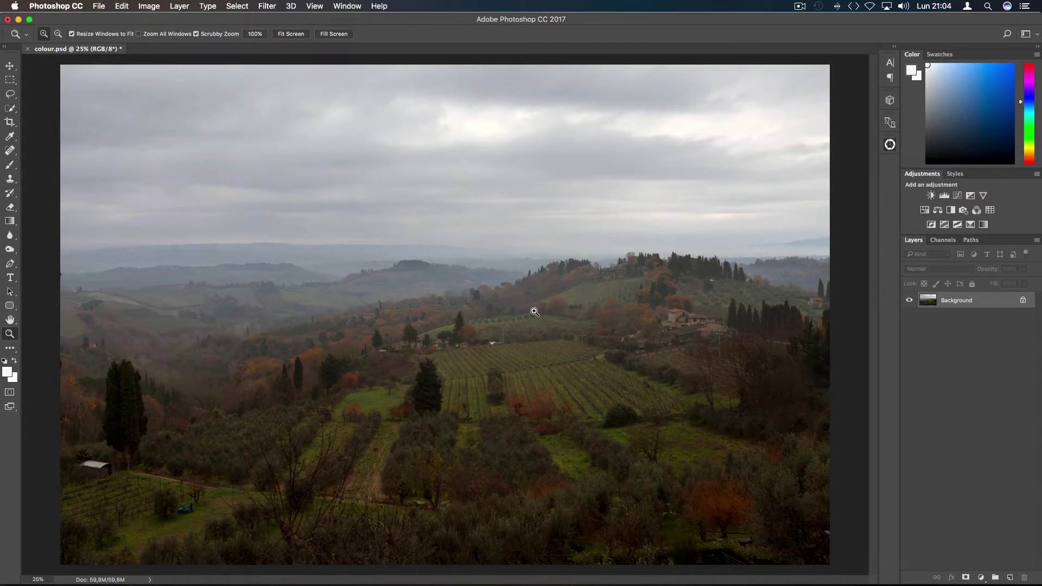
key(alt+super+z)
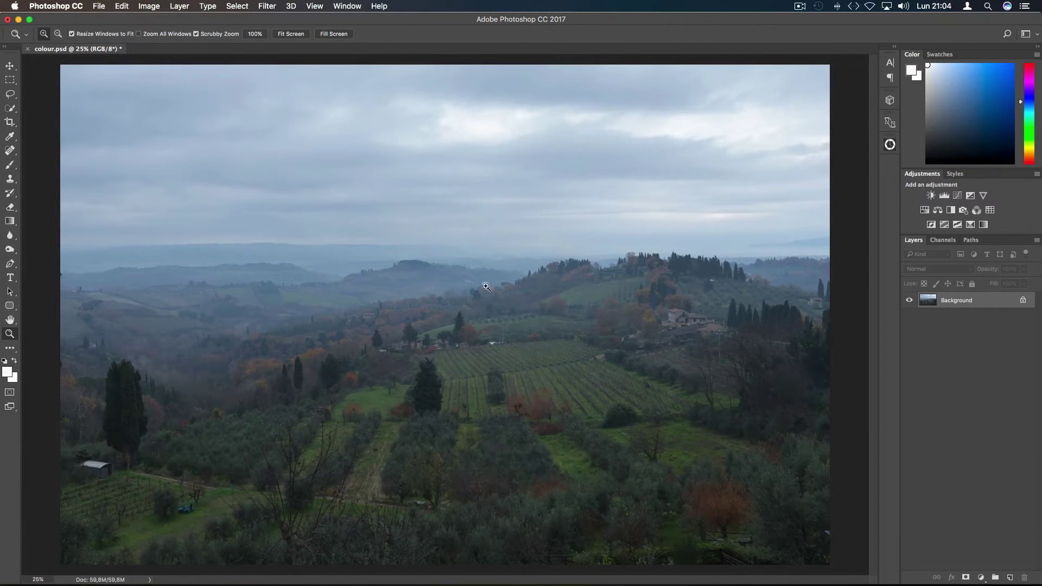
Step: Apply Match Color with Neutralize ticked, then undo it back to the bluish original
click(156, 5)
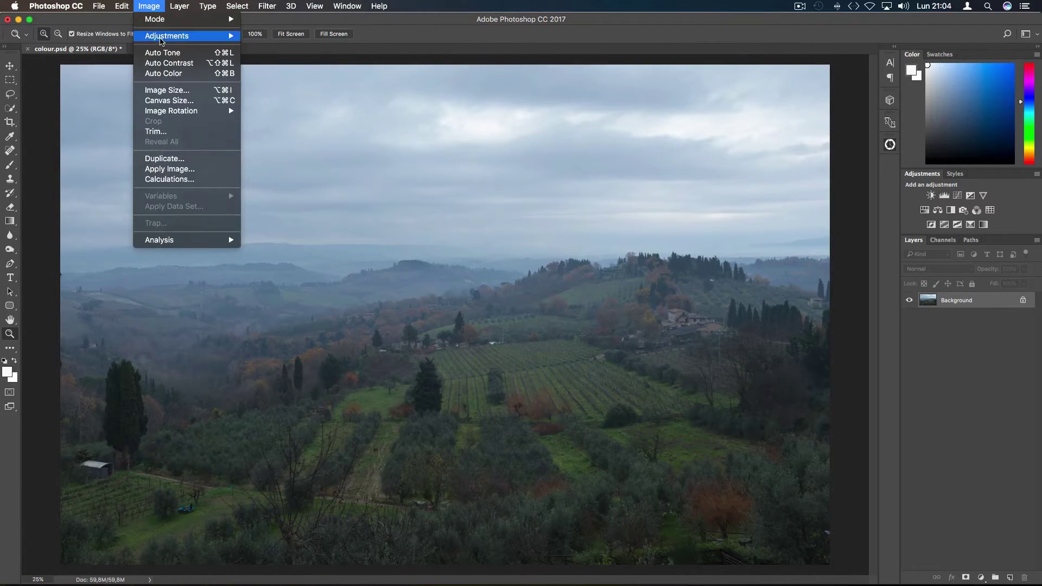
mouse_move(160, 40)
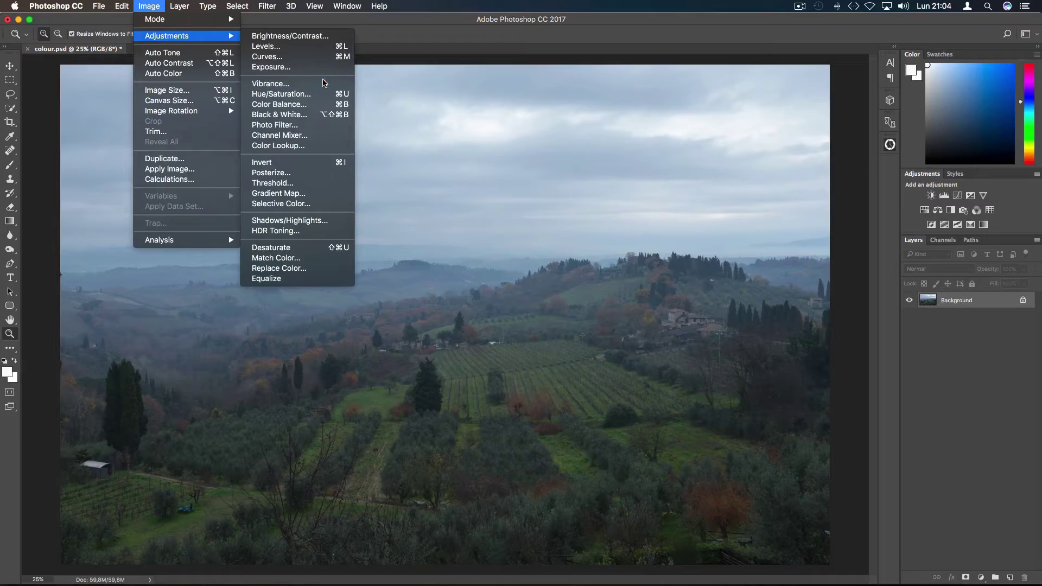
click(342, 259)
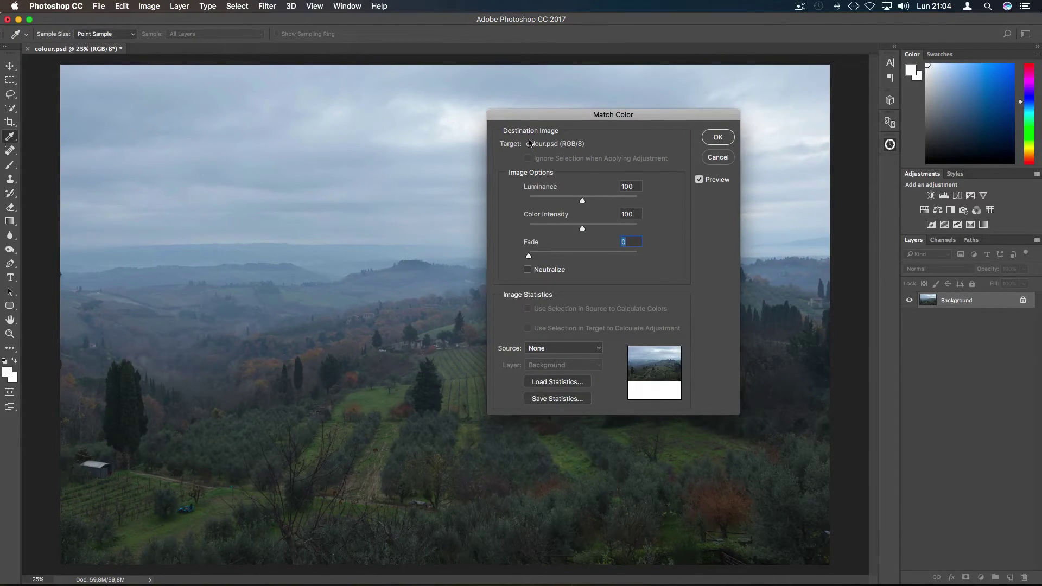
click(528, 270)
click(710, 138)
key(z)
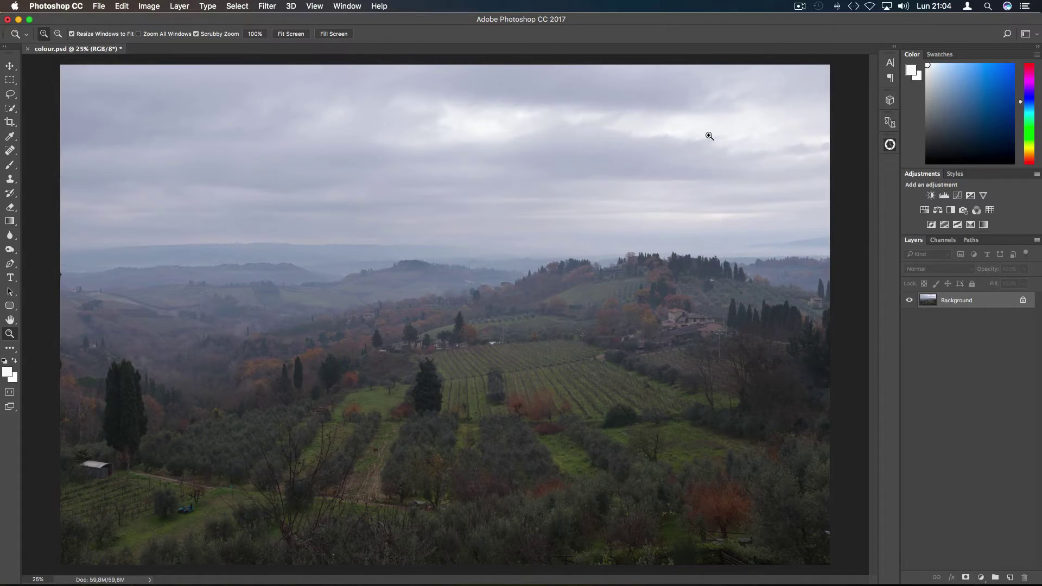
key(alt+super+z)
Step: Apply a Camera Raw Filter with Auto white balance, adjusted to Temperature +15 and Tint +9
click(274, 7)
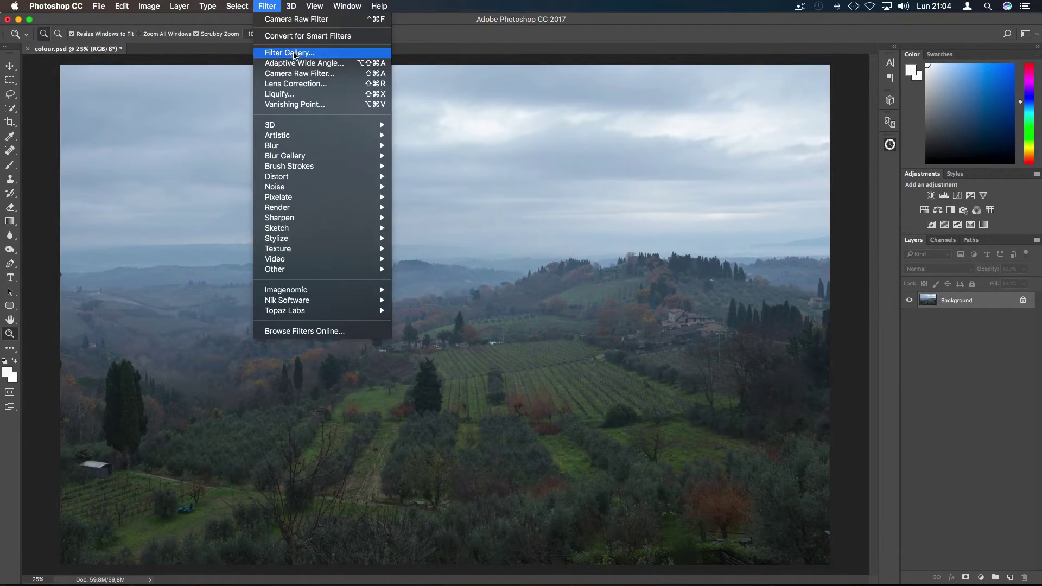
click(298, 73)
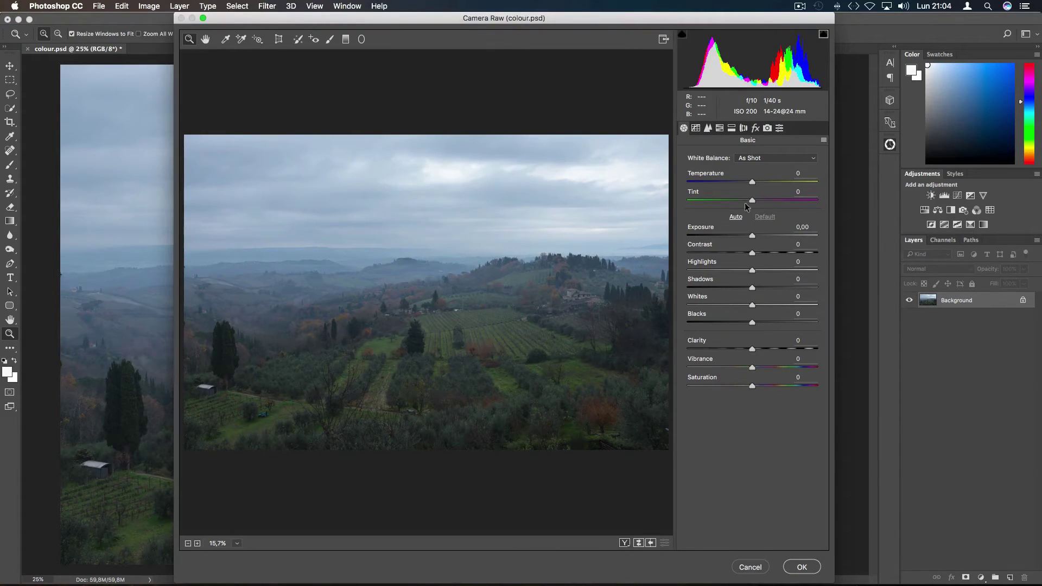
click(747, 158)
click(747, 166)
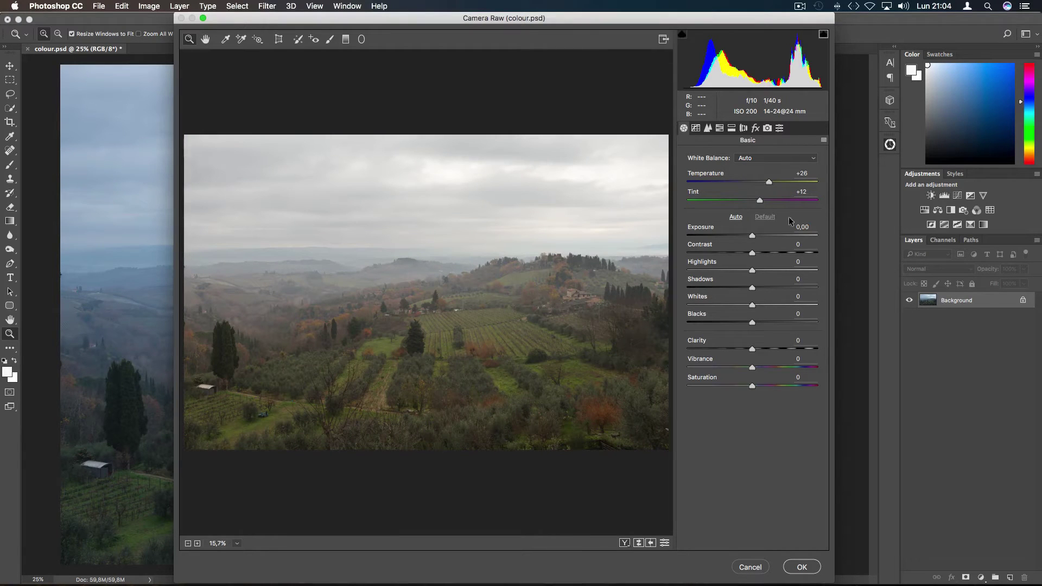
drag(768, 183, 759, 200)
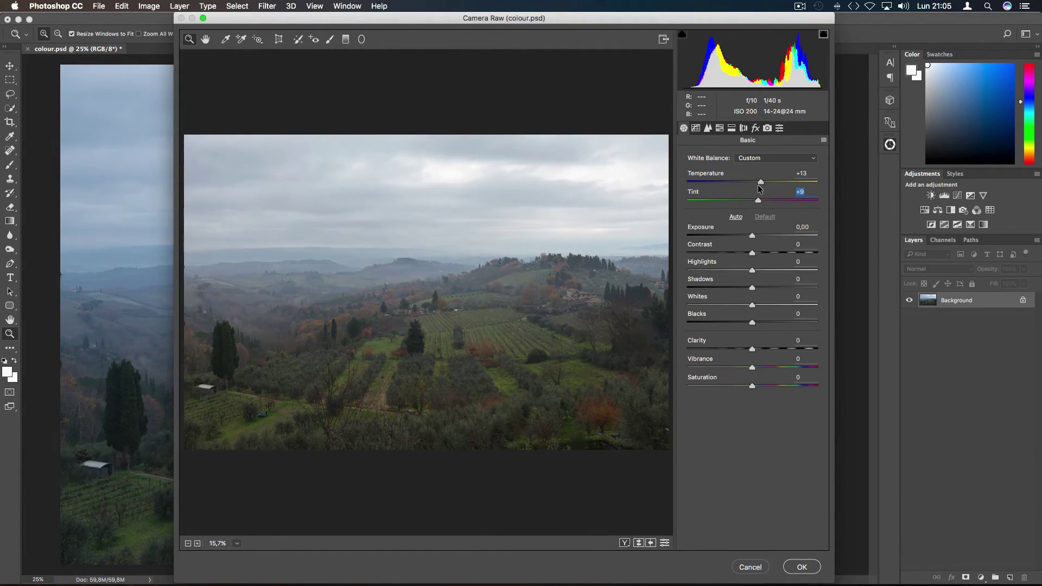
click(760, 184)
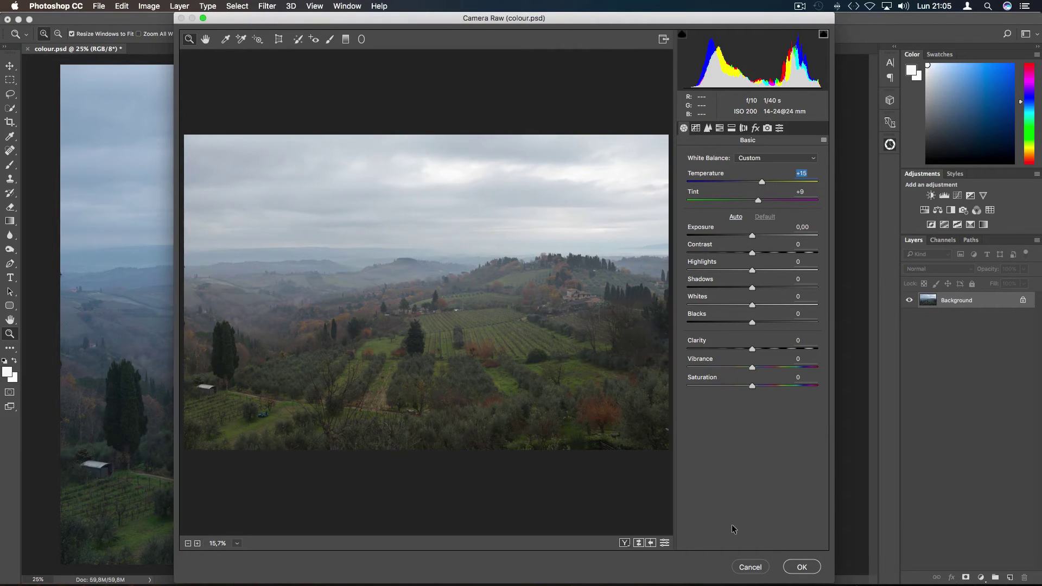
click(802, 567)
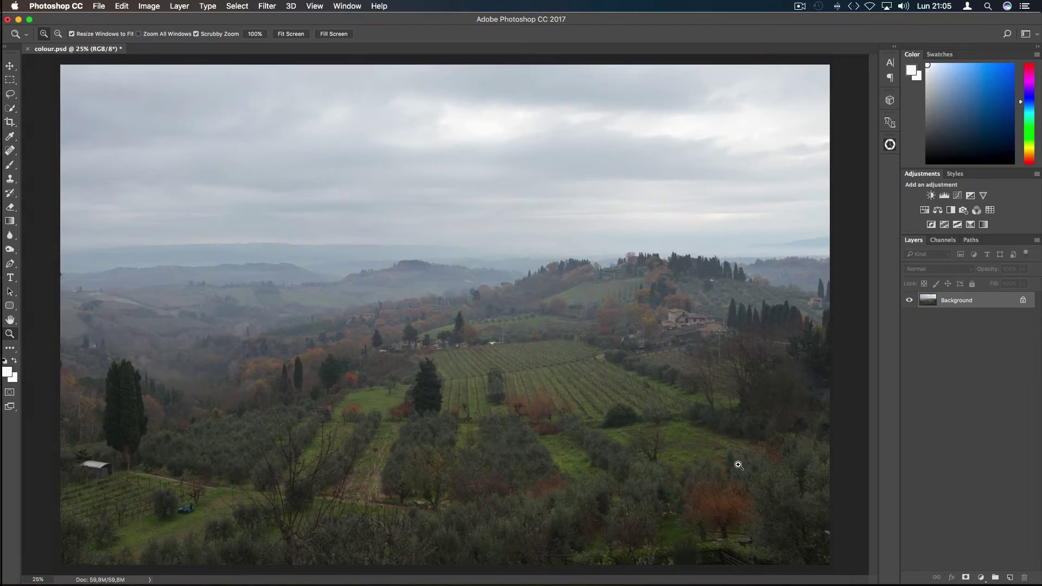
Step: Undo the Camera Raw fix and add a Threshold adjustment layer set to level 243
key(alt+super+z)
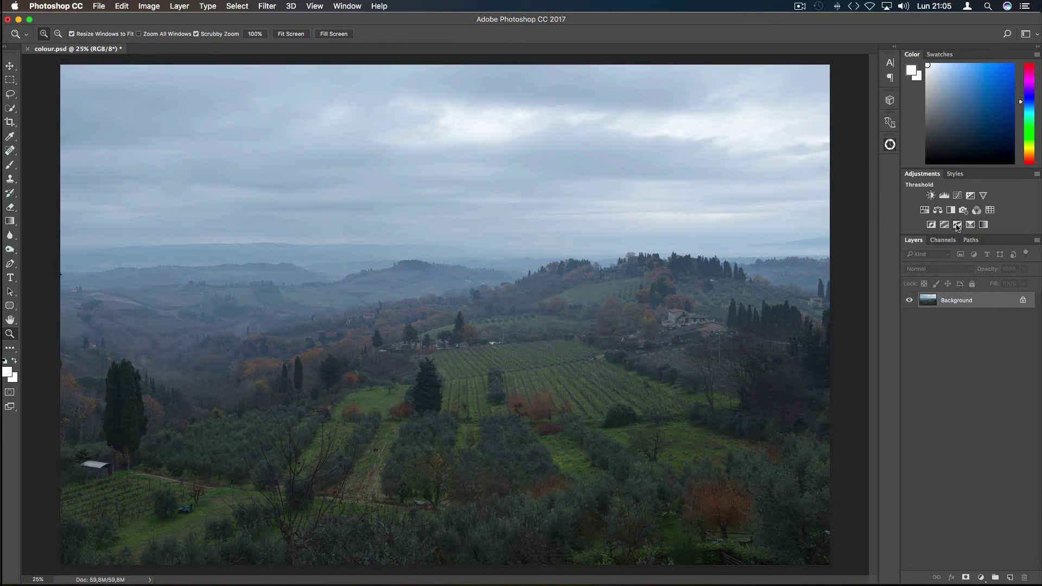
click(958, 226)
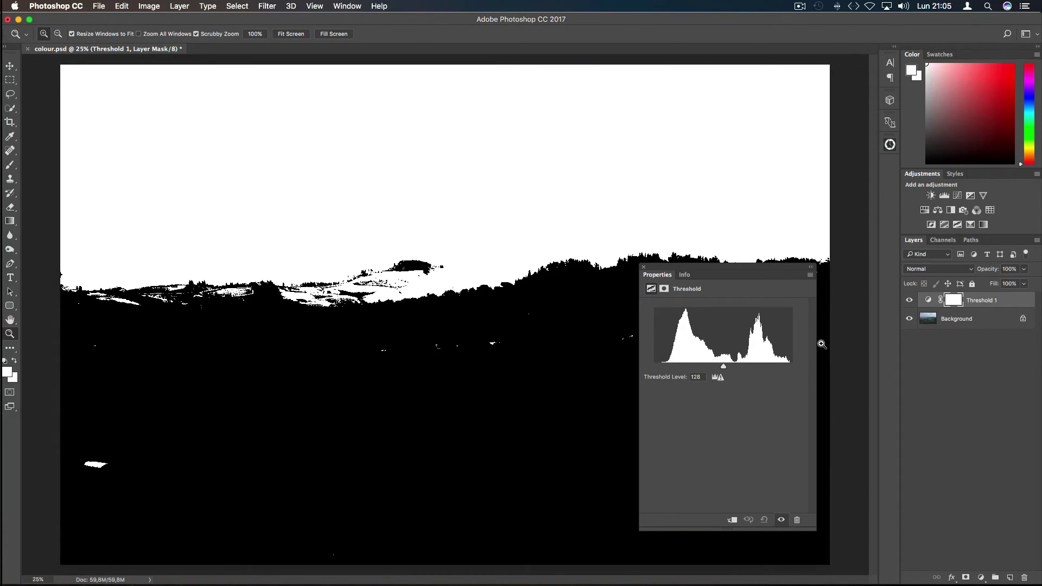
drag(725, 371, 792, 369)
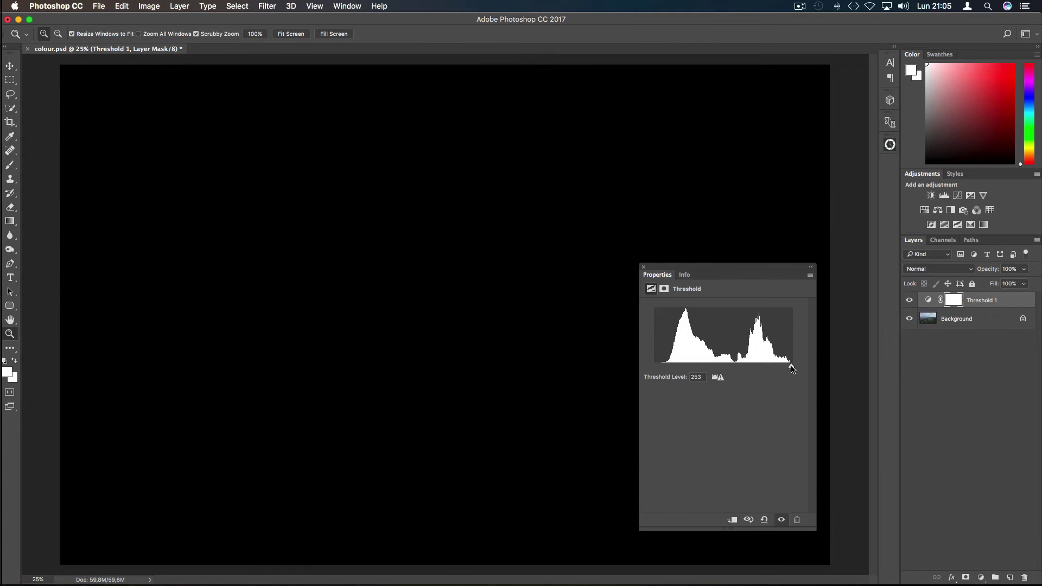
drag(793, 370, 786, 368)
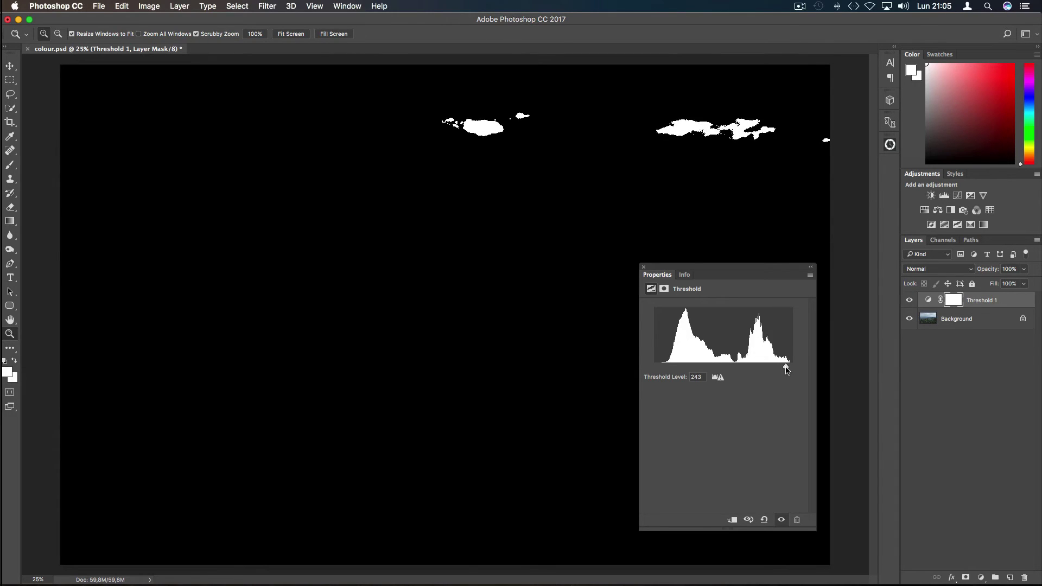
Step: Place a colour sampler on the brightest cloud (R248 G249 B250) and hide Threshold 1
click(10, 137)
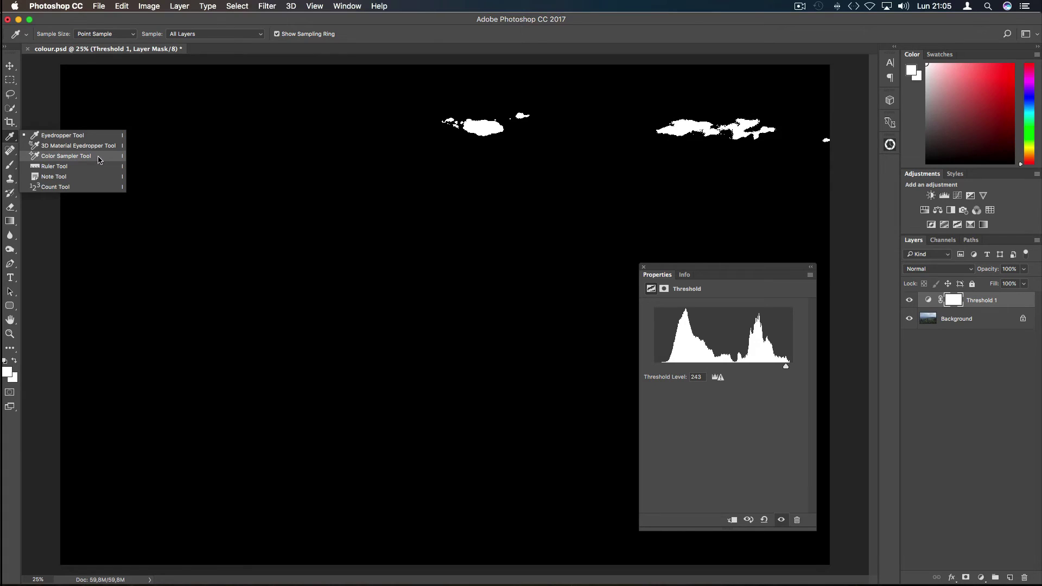
click(95, 159)
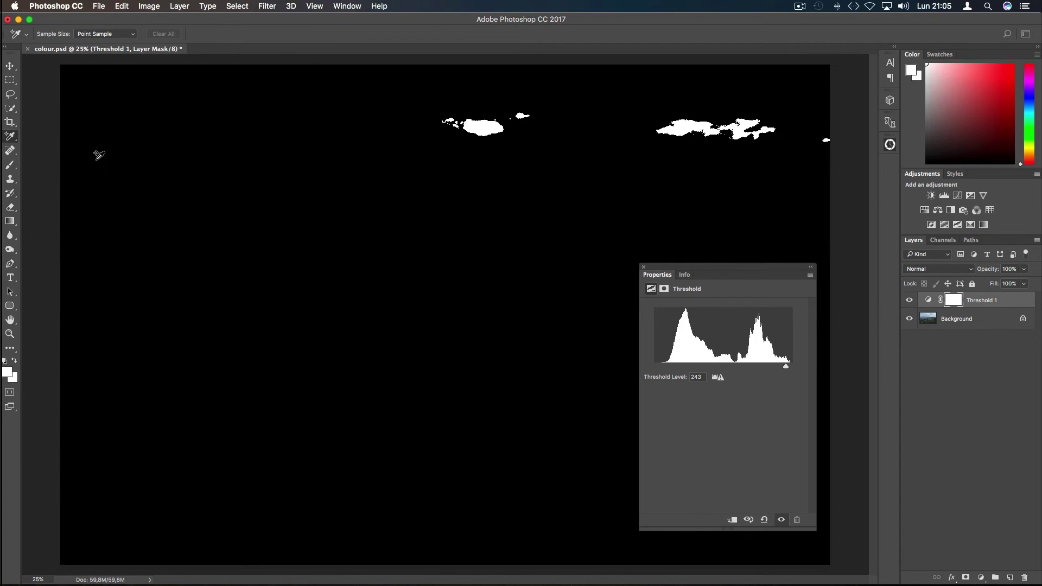
click(485, 129)
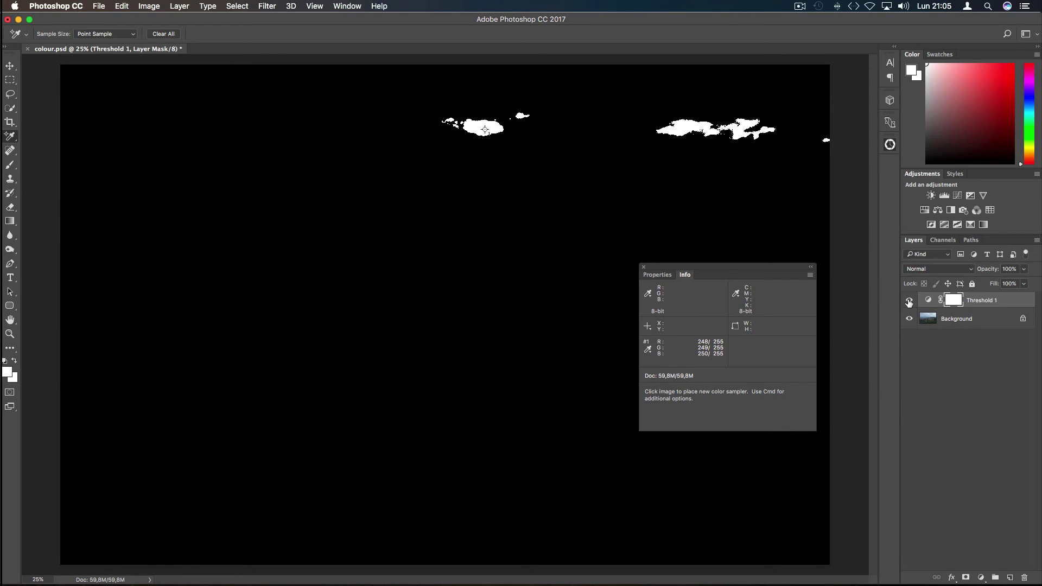
click(910, 301)
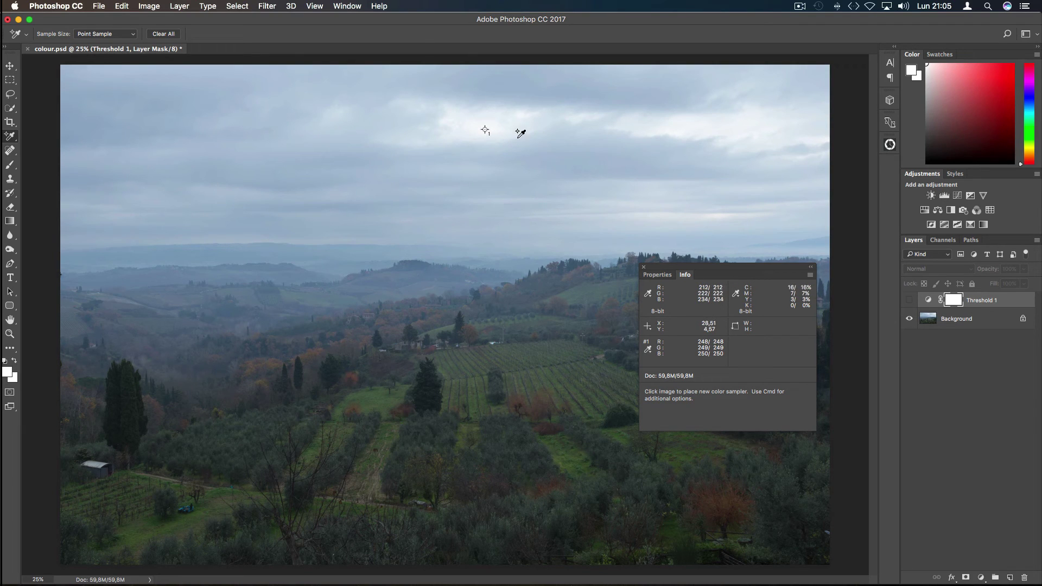
Step: Add a Levels adjustment layer and set its white point from the sampled cloud
click(945, 196)
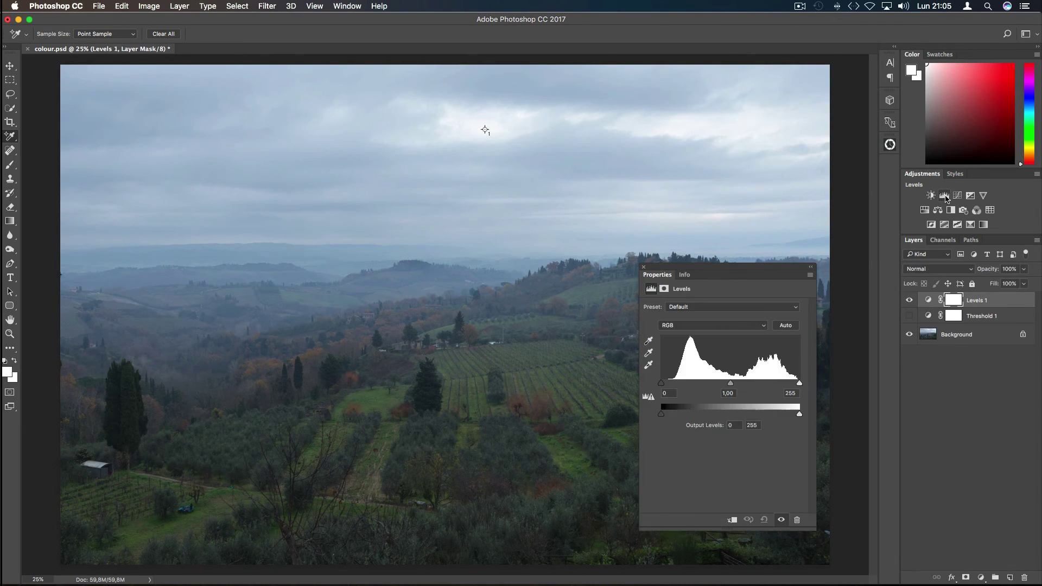
click(650, 367)
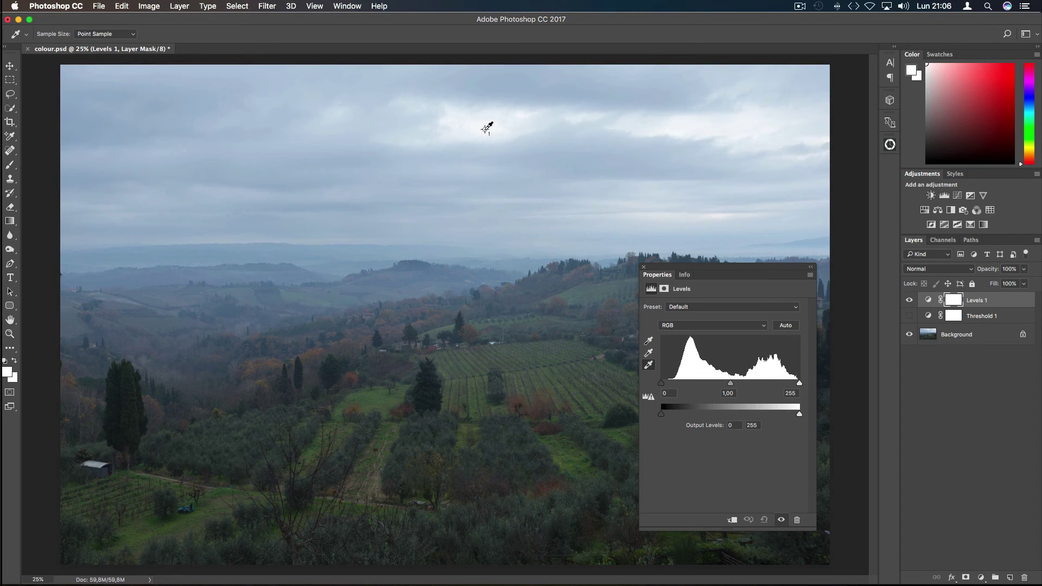
click(487, 129)
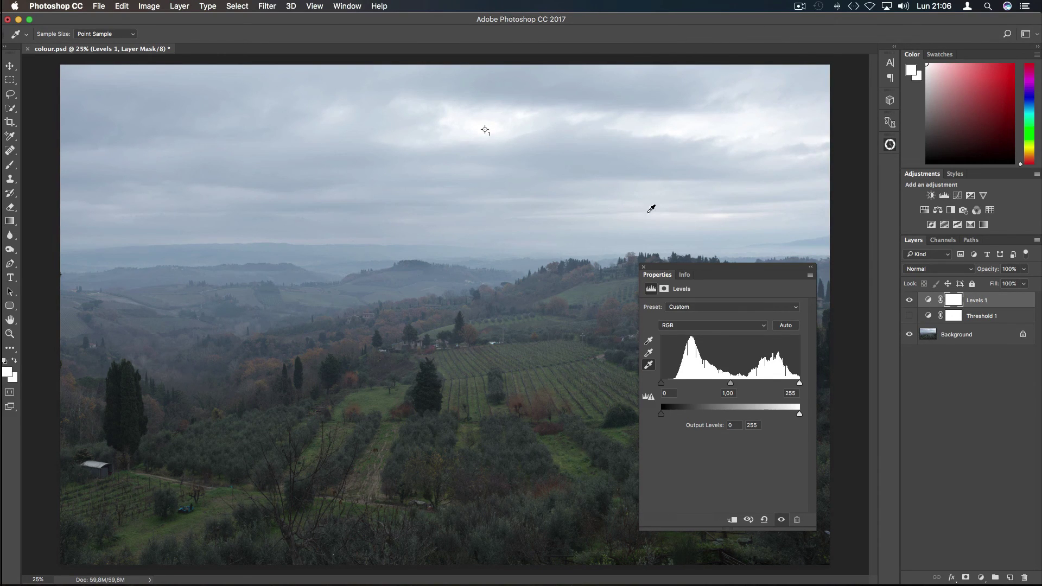
Step: Close the Properties panel and toggle Levels 1 off and on to compare the correction
click(809, 278)
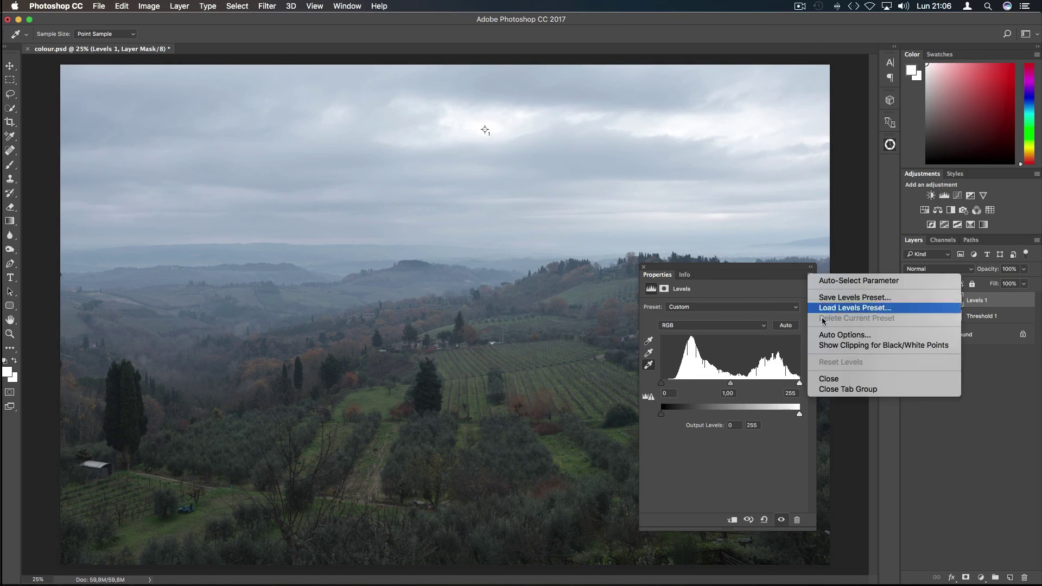
click(843, 390)
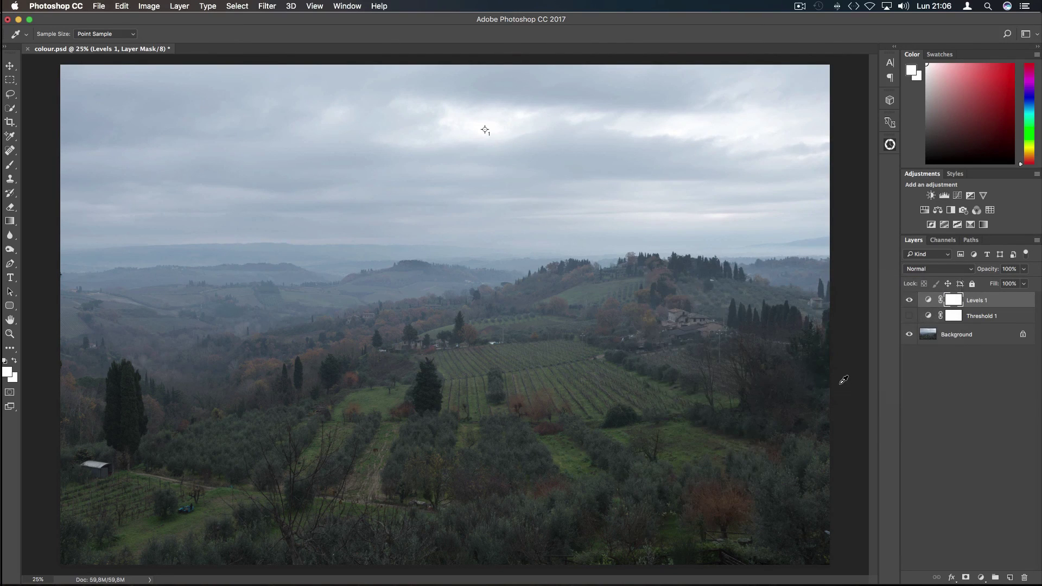
click(909, 302)
click(909, 302)
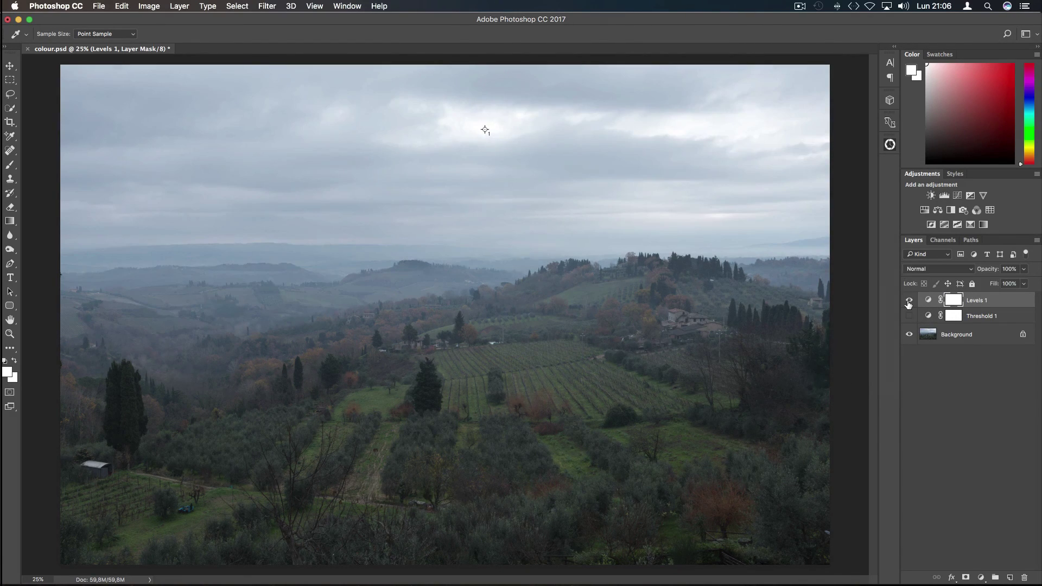